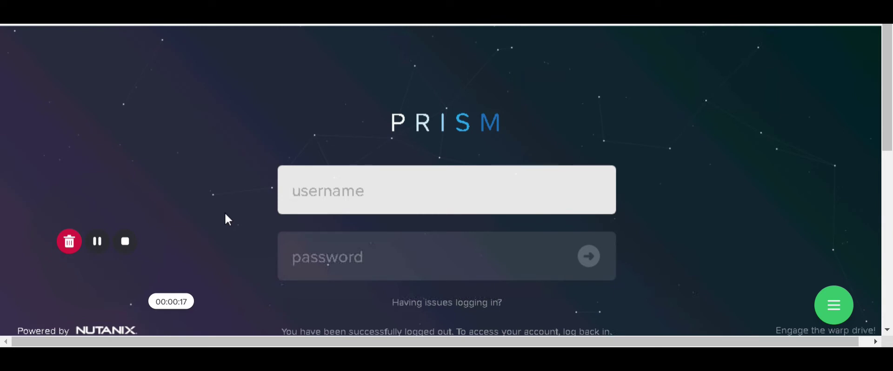
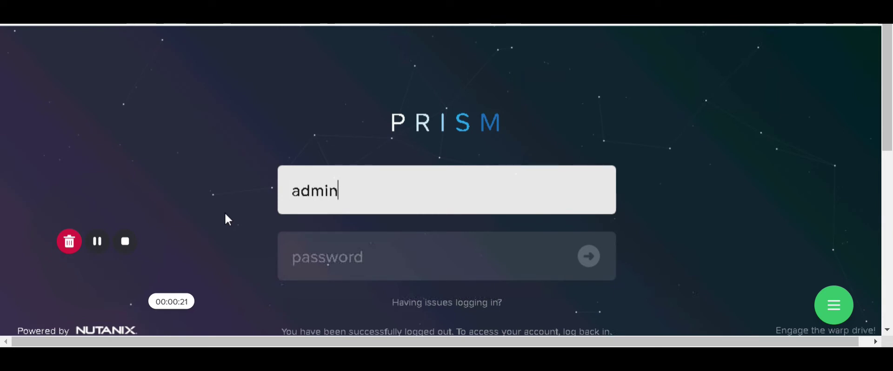
- Log in to Prism as admin with the admin account password
key("Tab")
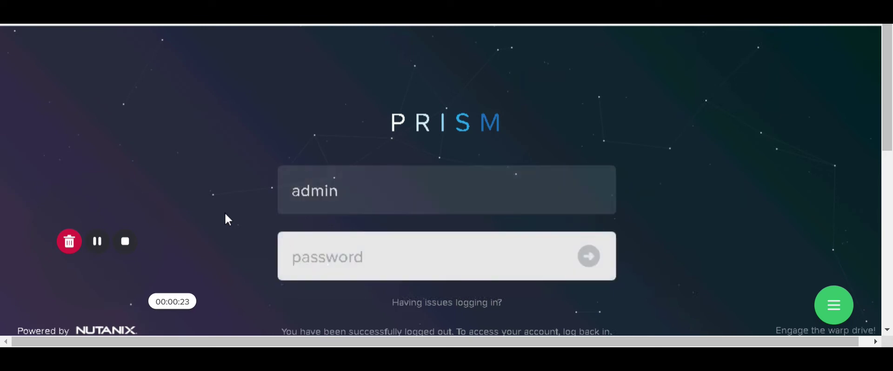
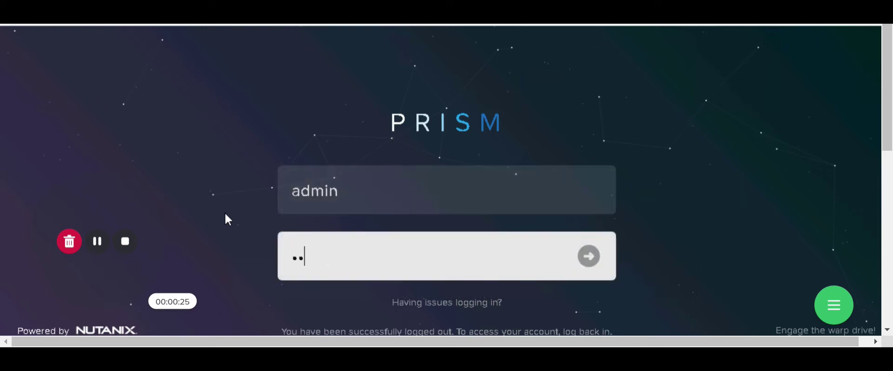
key("Return")
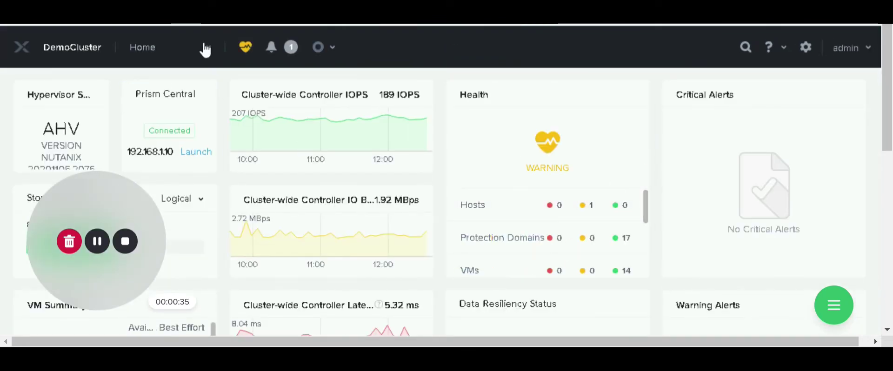
- Go to the LCM page, then open cluster Settings and scroll down the settings category list
left_click(205, 49)
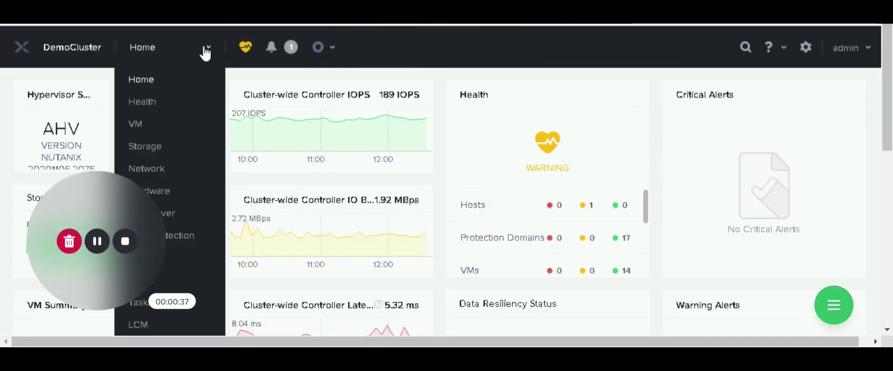
left_click(161, 325)
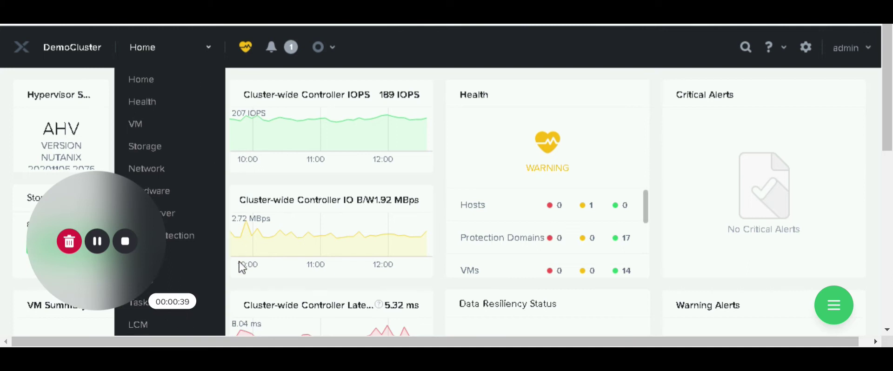
left_click(825, 53)
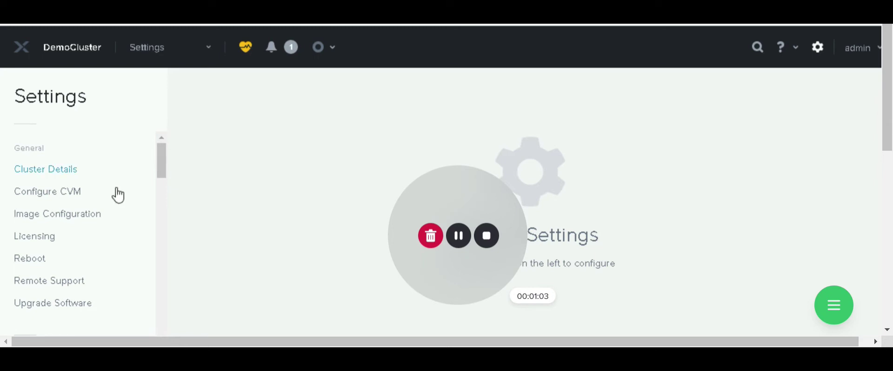
scroll(140, 157, "down", 6)
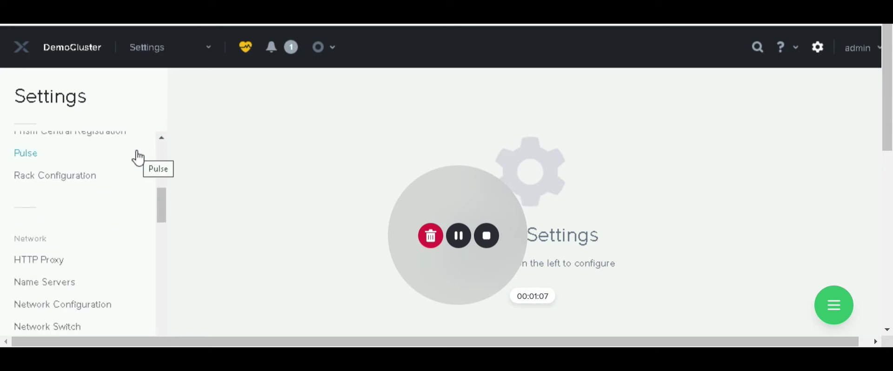
scroll(138, 158, "down", 3)
scroll(138, 158, "down", 5)
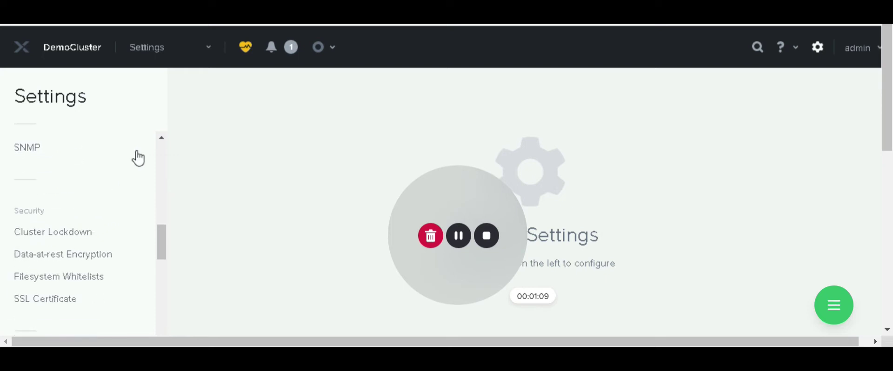
scroll(138, 158, "down", 1)
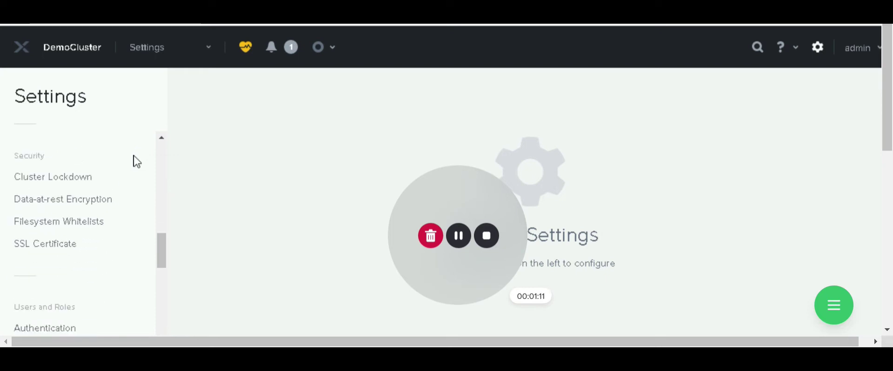
scroll(137, 162, "down", 3)
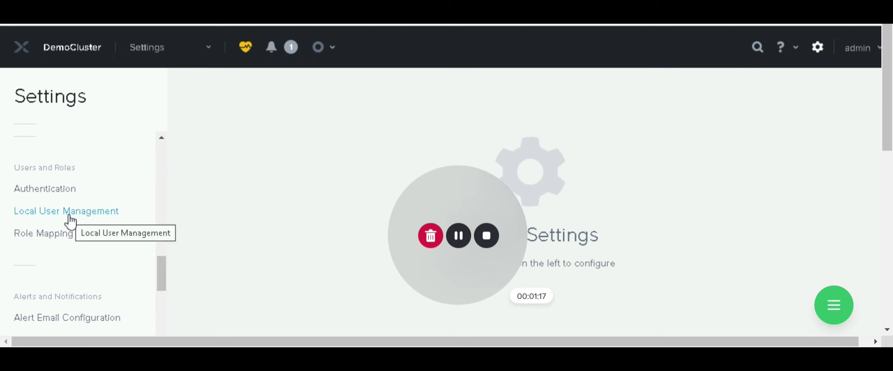
- Open Local User Management and start a new user with + New User
left_click(70, 215)
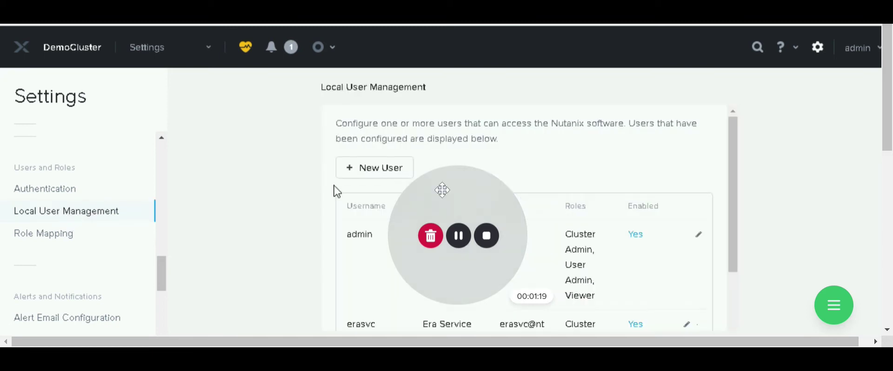
left_click_drag(658, 195, 794, 171)
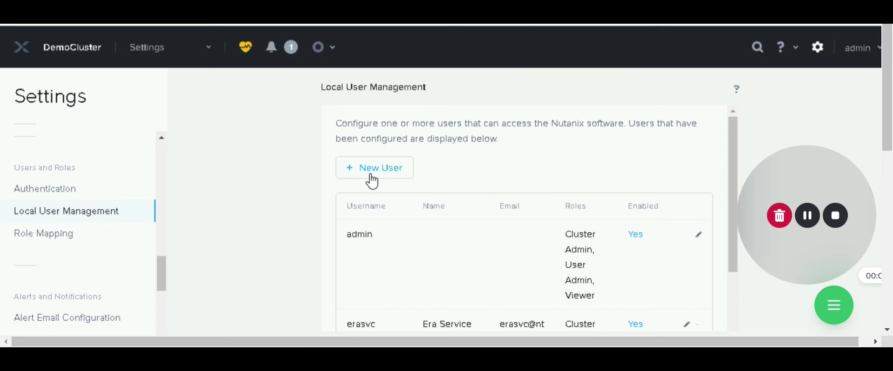
left_click(373, 180)
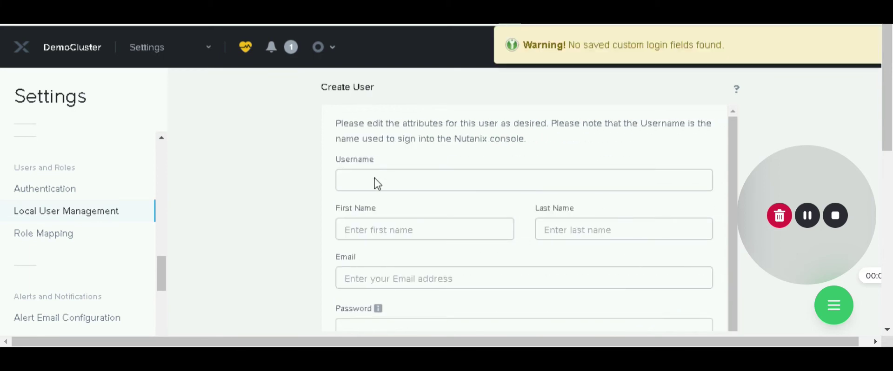
- Enter username 'test' along with the user's first and last name
left_click(372, 181)
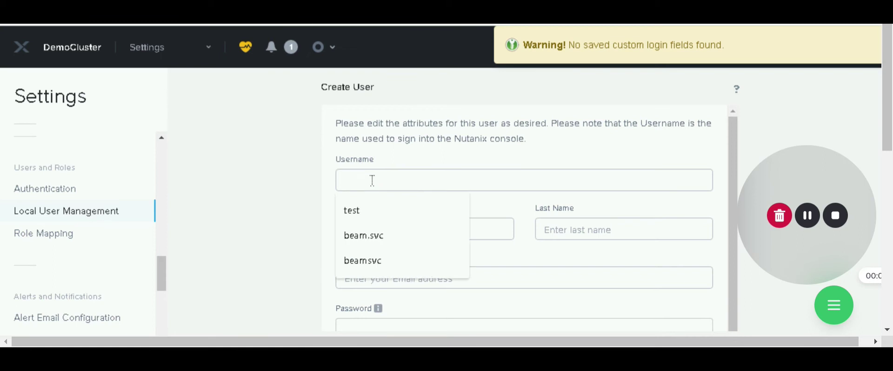
type("test")
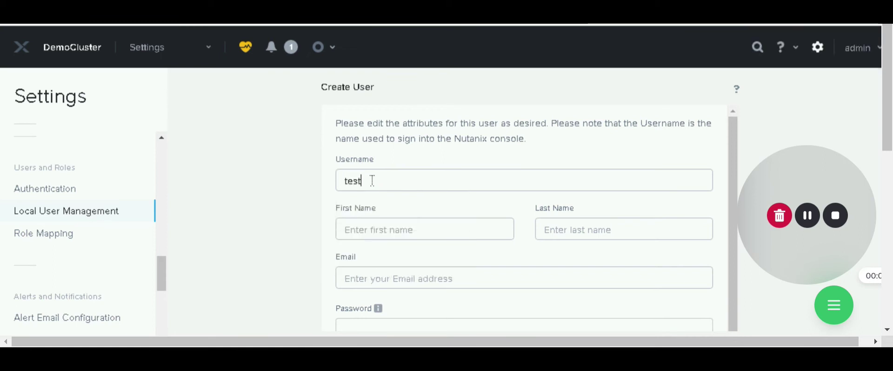
key("Tab")
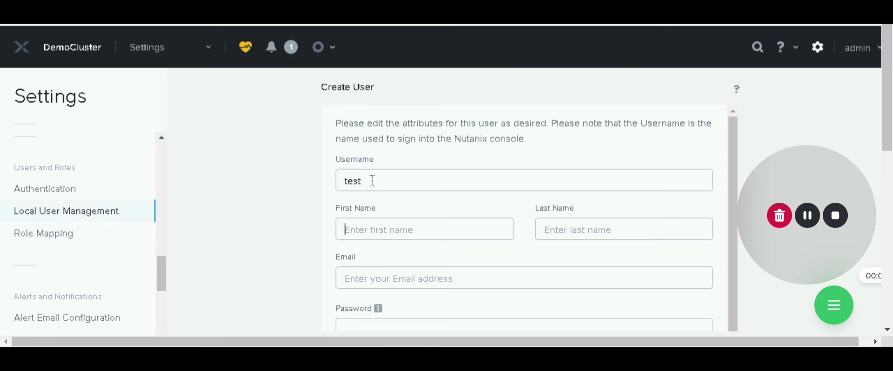
key("Tab")
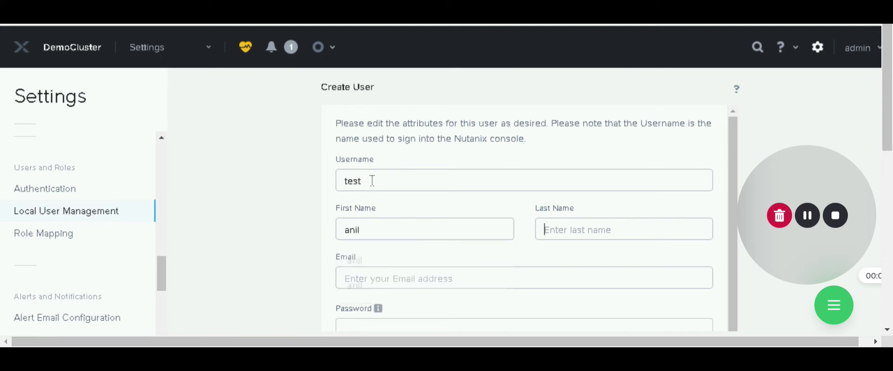
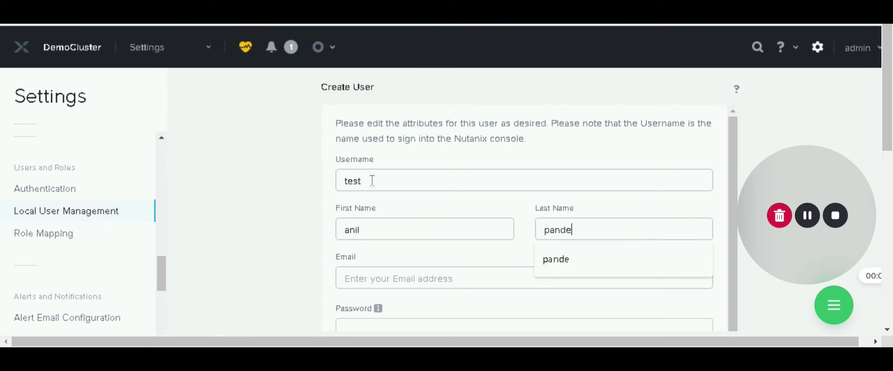
- Fill in the user's e-mail address and a password that meets the password rules
key("Tab")
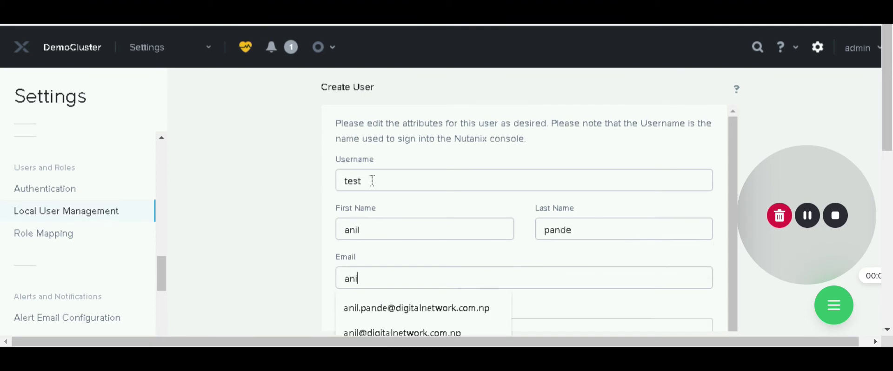
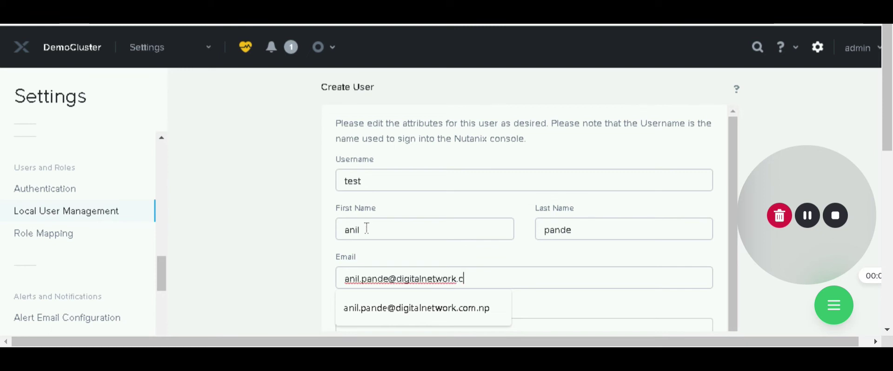
key("Tab")
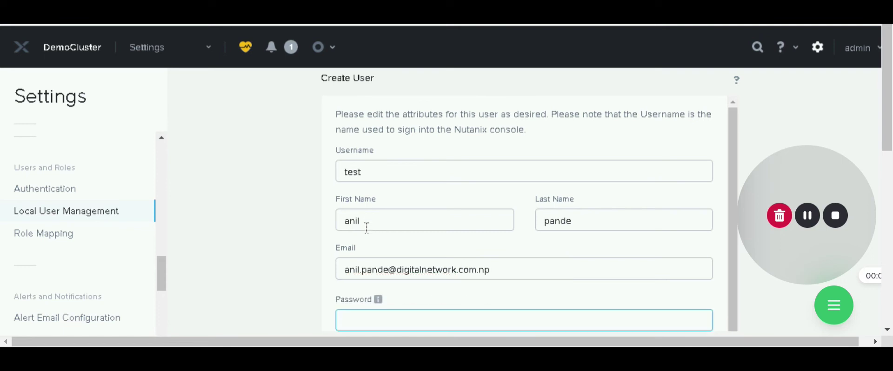
type("••••••••••••")
mouse_move(377, 302)
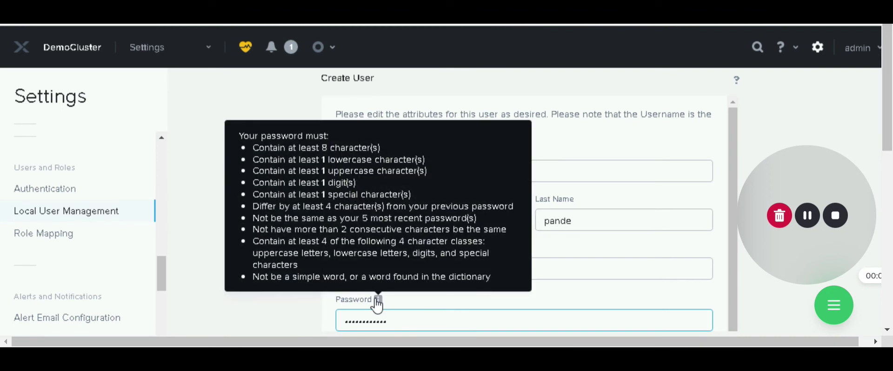
- Keep language en-US, tick User Admin, Cluster Admin and Backup Admin, and save the user
key("Tab")
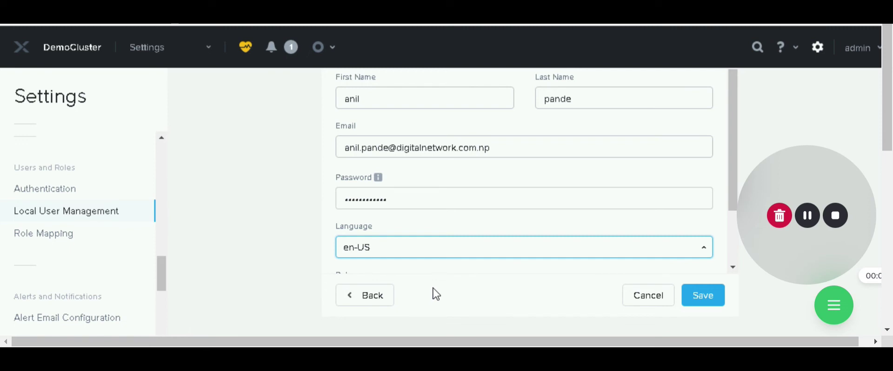
key("Tab")
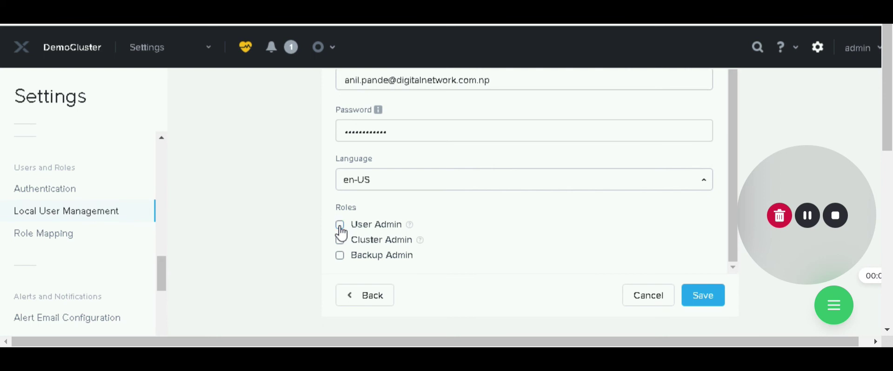
left_click(339, 225)
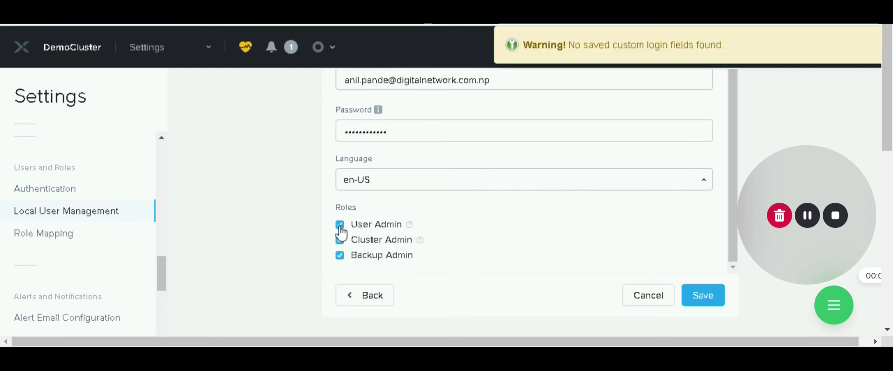
left_click(710, 303)
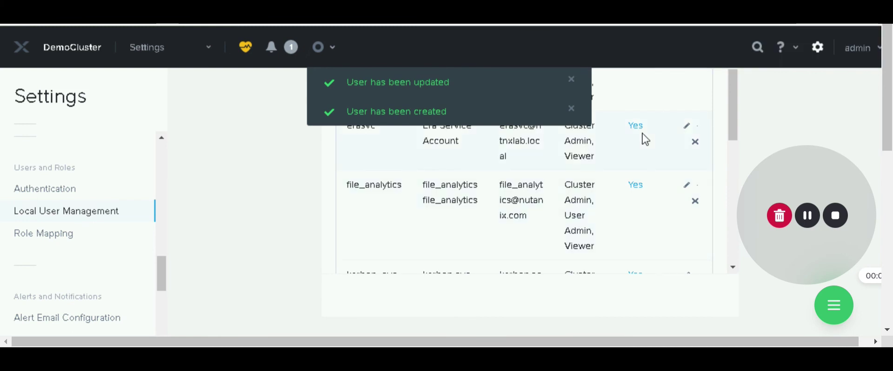
- Dismiss the user-created and user-updated notifications and sign out of the admin account
left_click(572, 108)
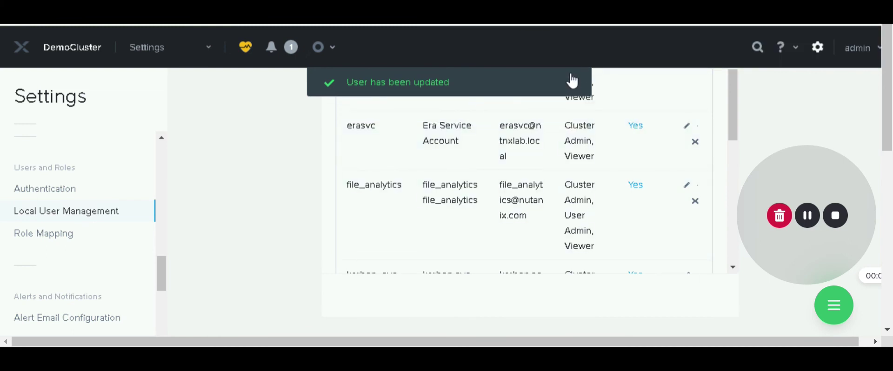
left_click(572, 81)
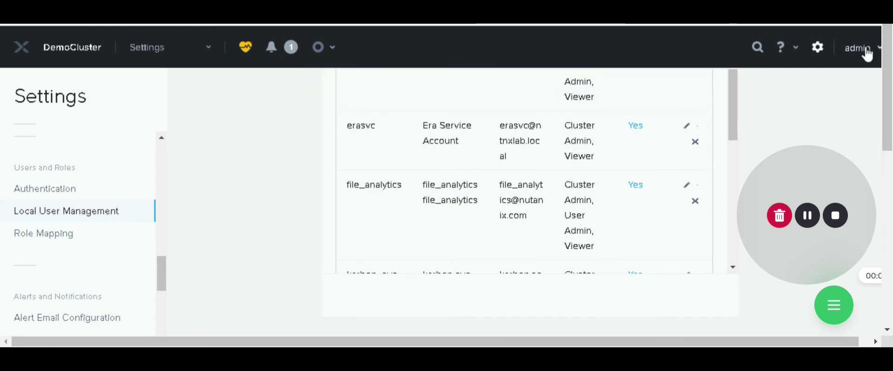
left_click(859, 48)
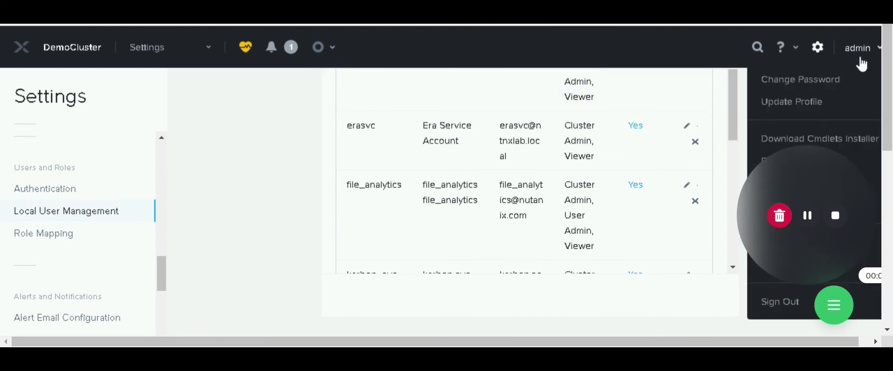
left_click(784, 303)
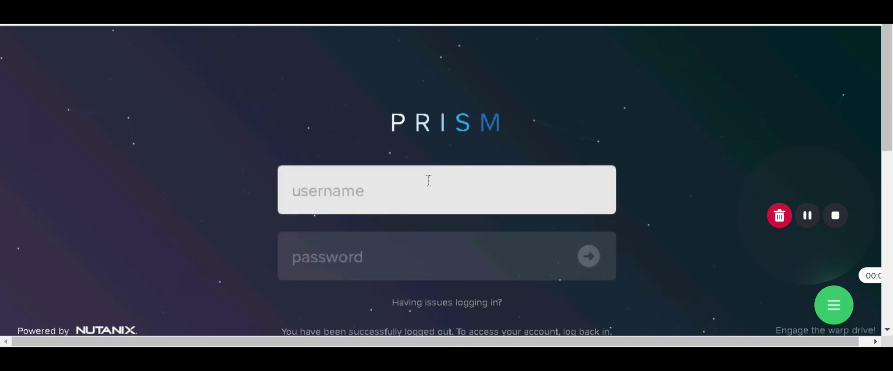
- Log in with username 'test' and the new user's password
type("adm")
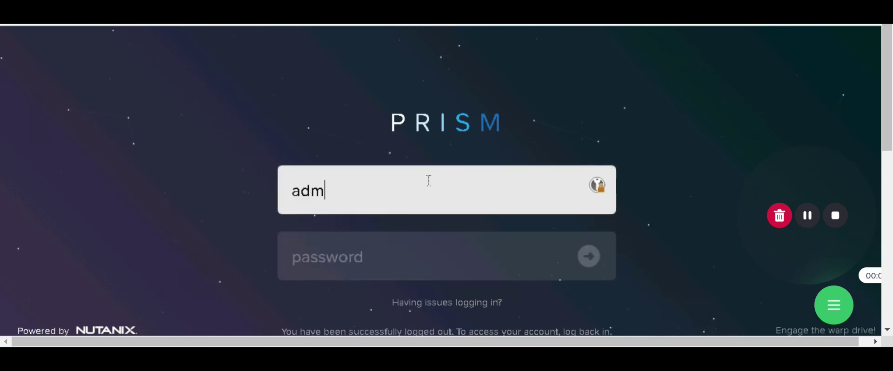
key("BackSpace")
key("BackSpace")
key("BackSpace")
type("test")
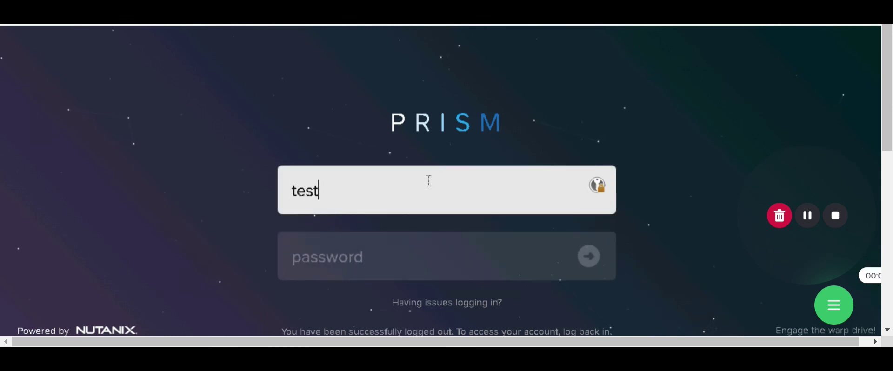
key("Tab")
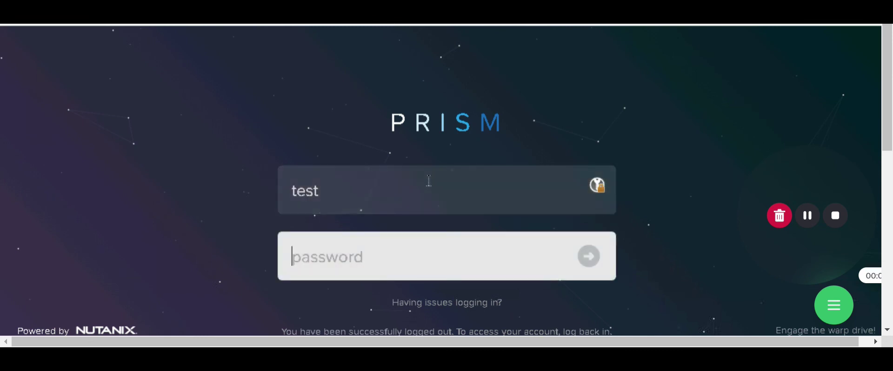
type("********")
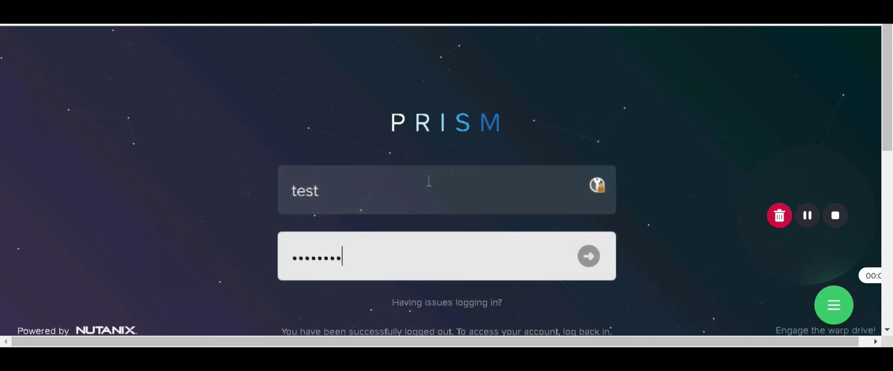
type("*")
left_click(591, 258)
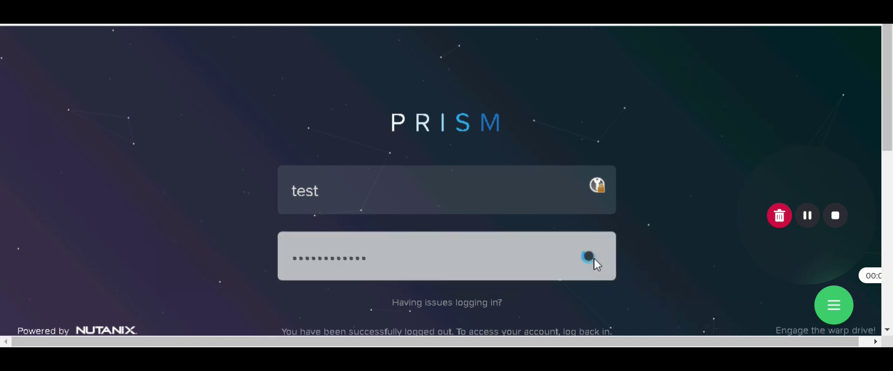